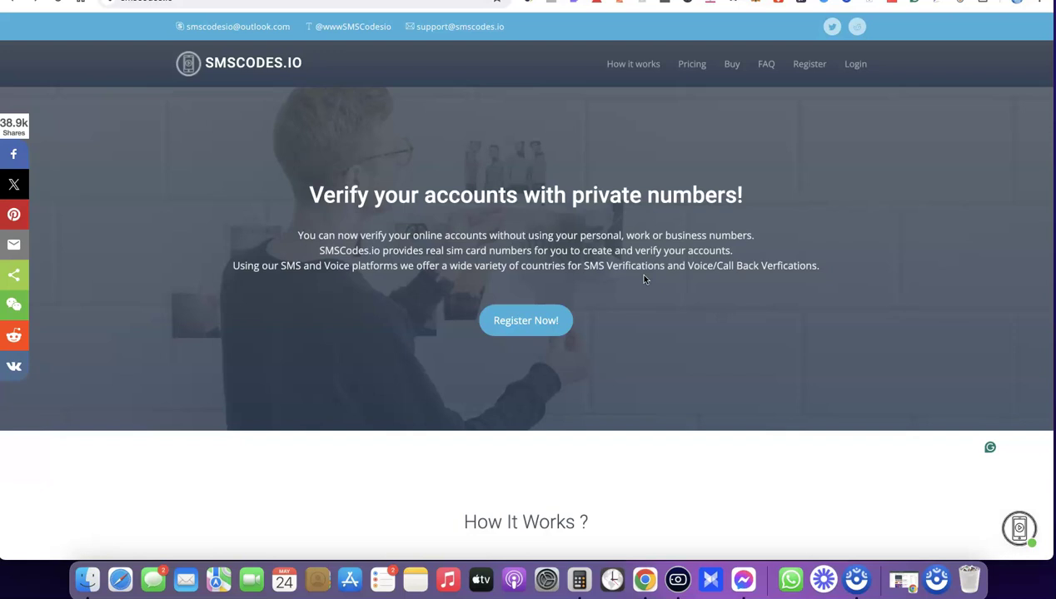
- Go to the account dashboard showing the $32.39 balance and 10 SMSCT
click(297, 4)
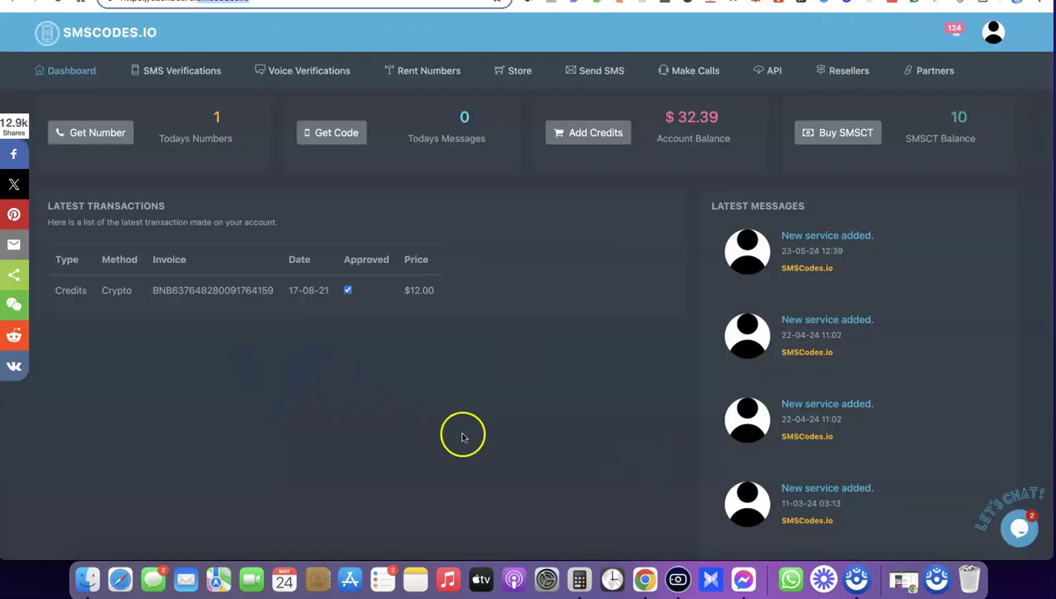
click(170, 83)
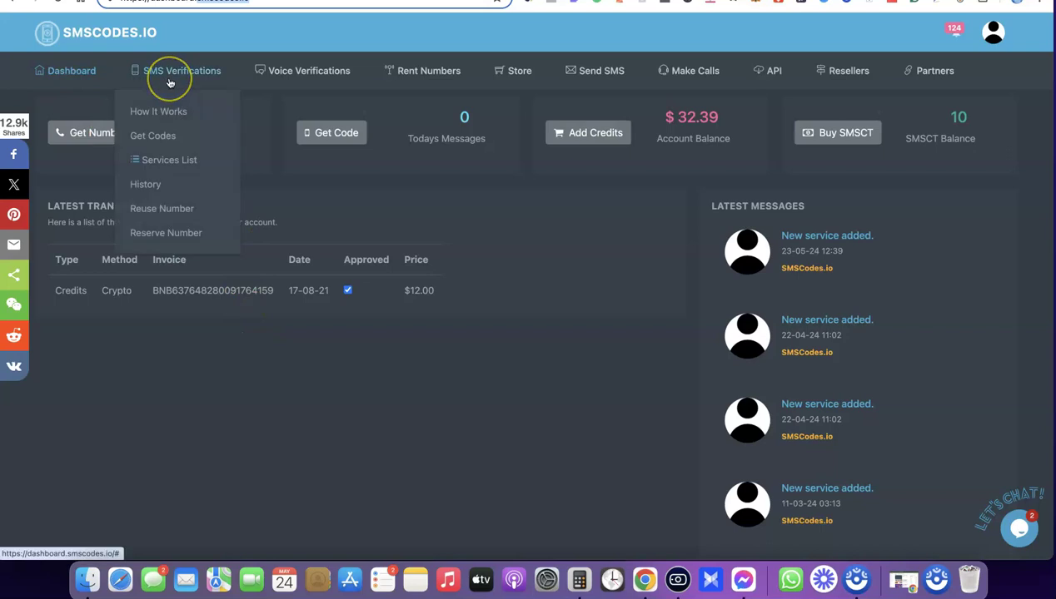
click(153, 160)
click(272, 79)
click(432, 349)
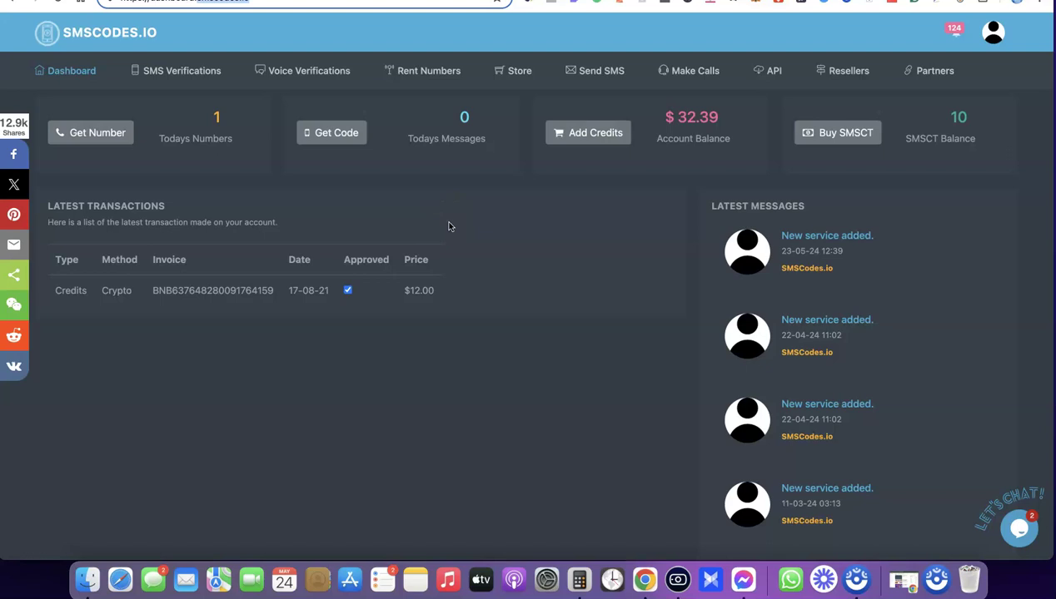
click(310, 356)
click(257, 387)
click(181, 72)
- Go to Get Number and browse the services grid from 1688Com down and back to the top
click(68, 135)
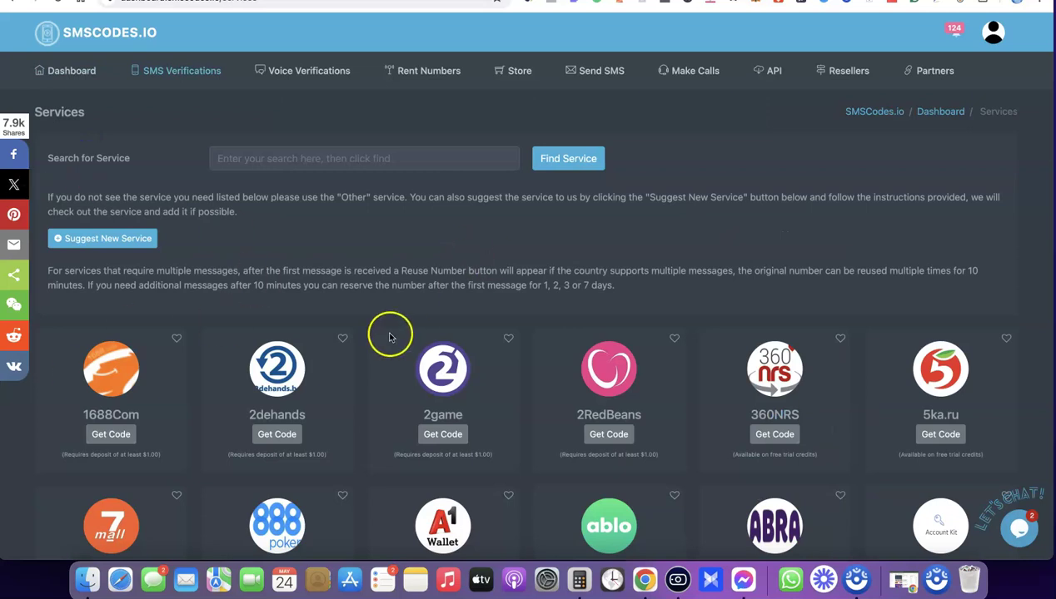
scroll(389, 333, down, 2)
scroll(389, 337, down, 1)
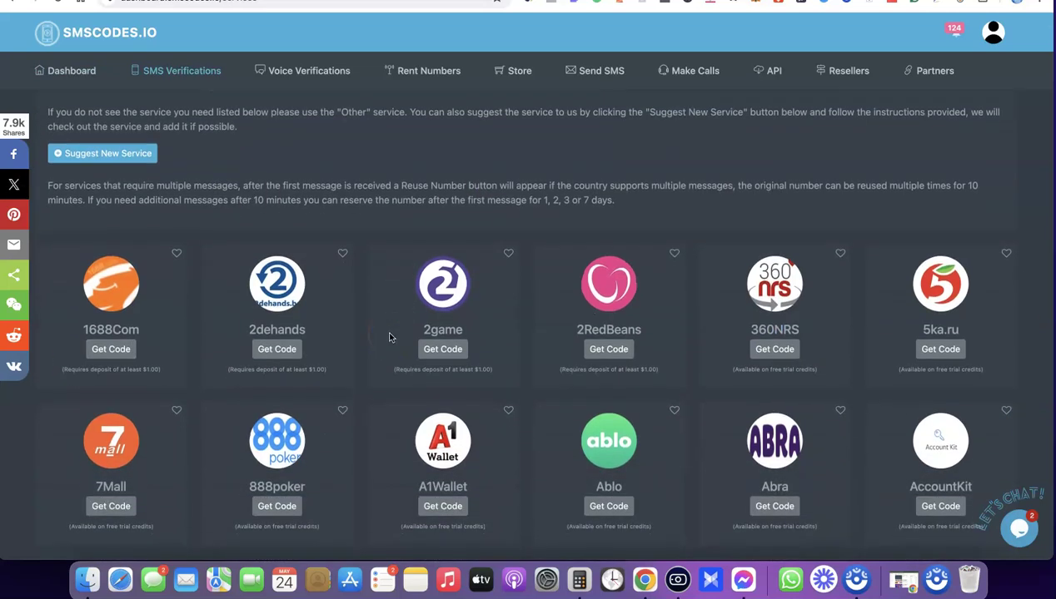
scroll(389, 337, down, 5)
click(370, 323)
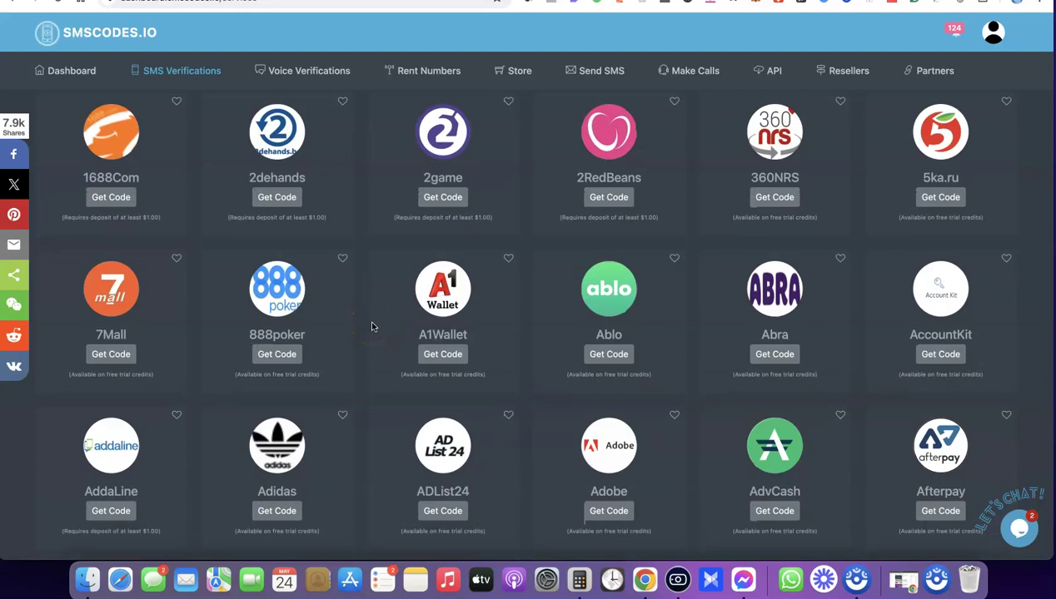
scroll(276, 325, down, 20)
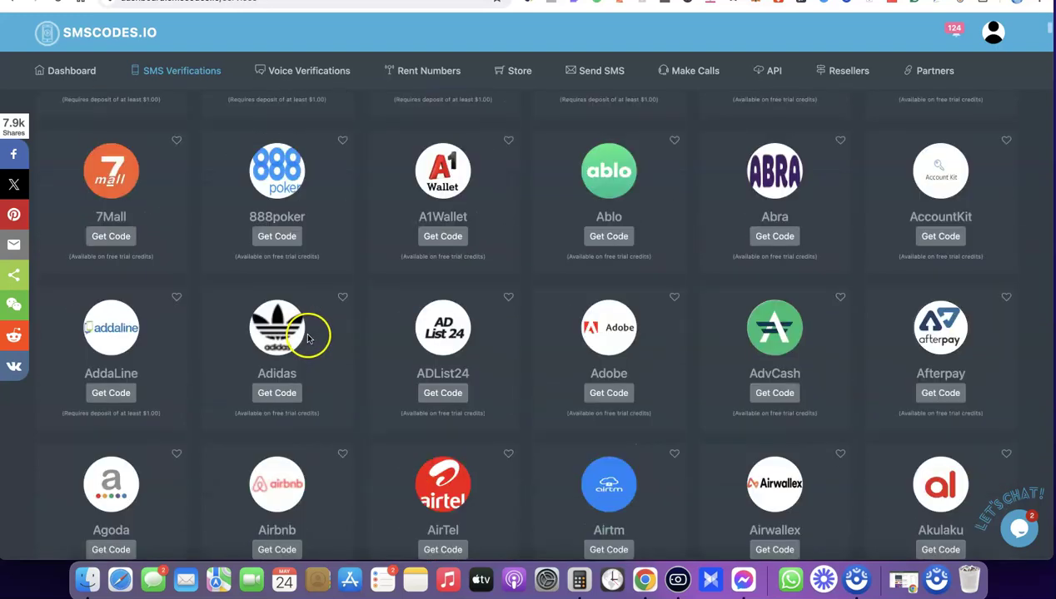
scroll(304, 342, down, 15)
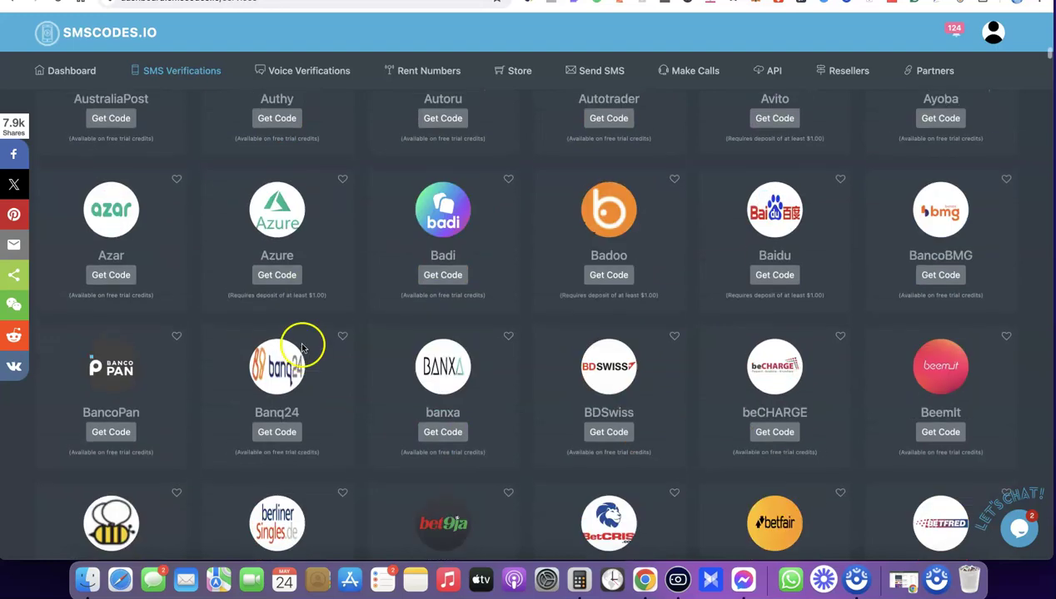
scroll(299, 353, up, 20)
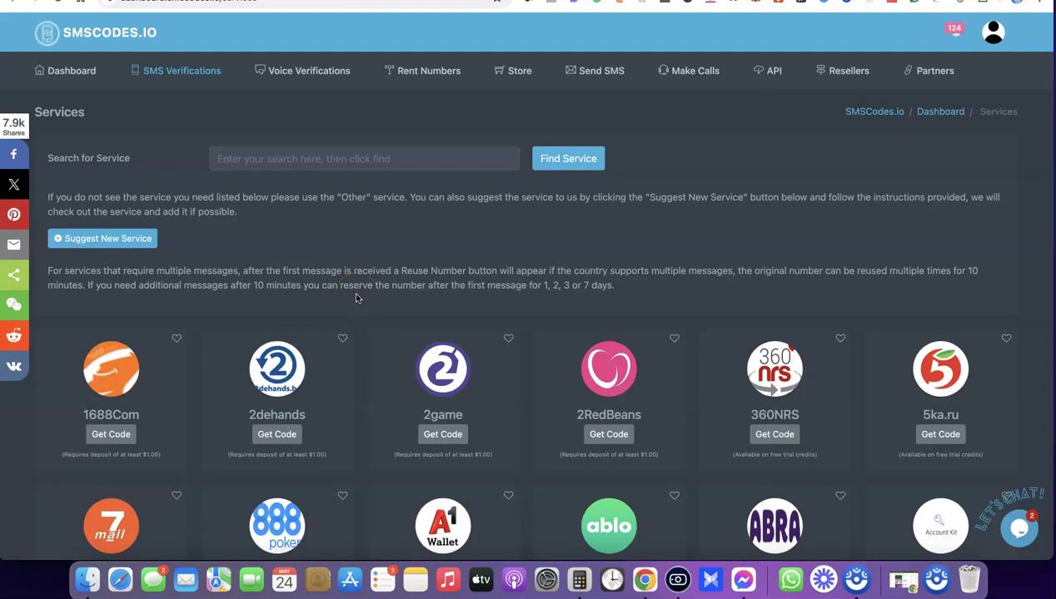
- Search 'Ti', pick the TikTok suggestion and find the TikTok service
click(311, 159)
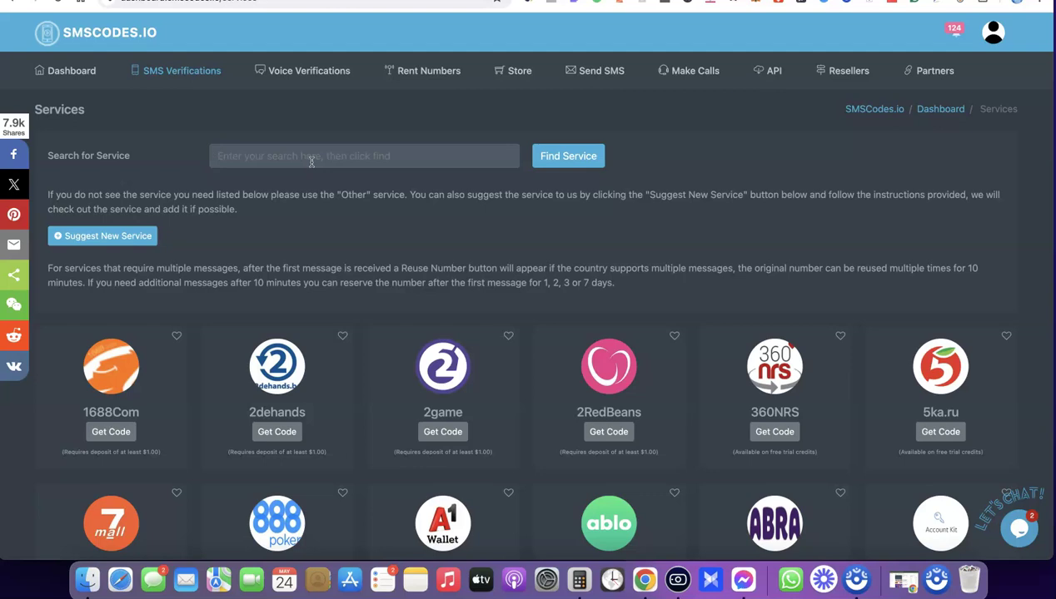
text(Ti)
click(306, 195)
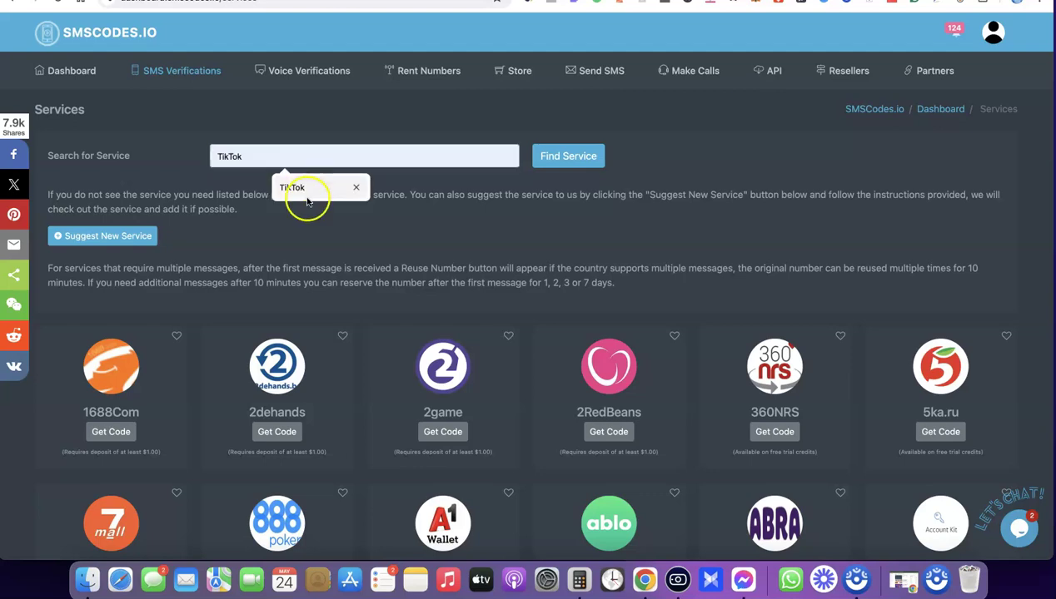
click(563, 158)
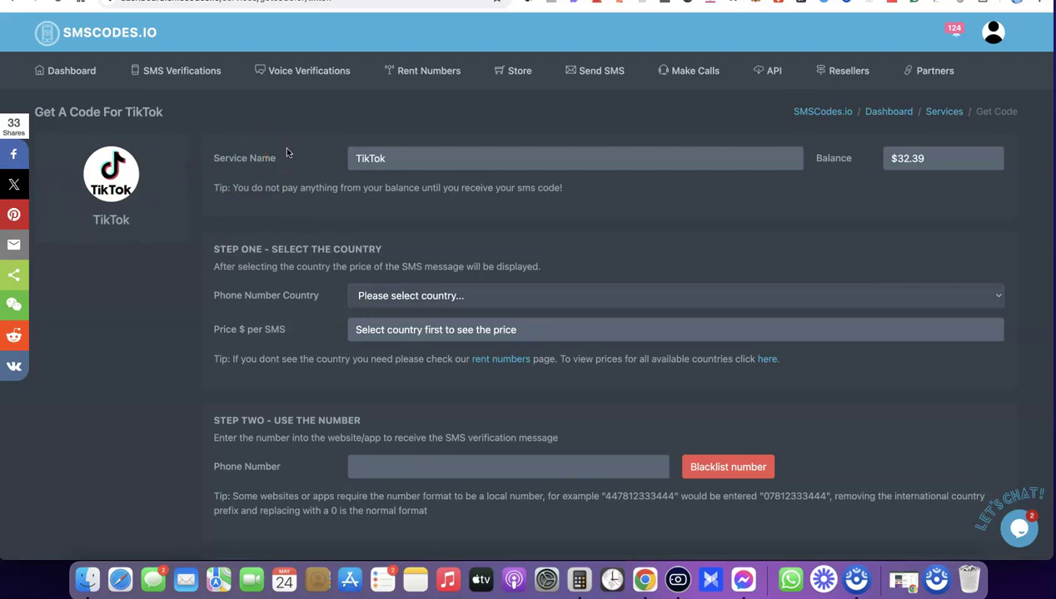
- Expand the Phone Number Country dropdown and scroll down to United States (+1)
click(386, 174)
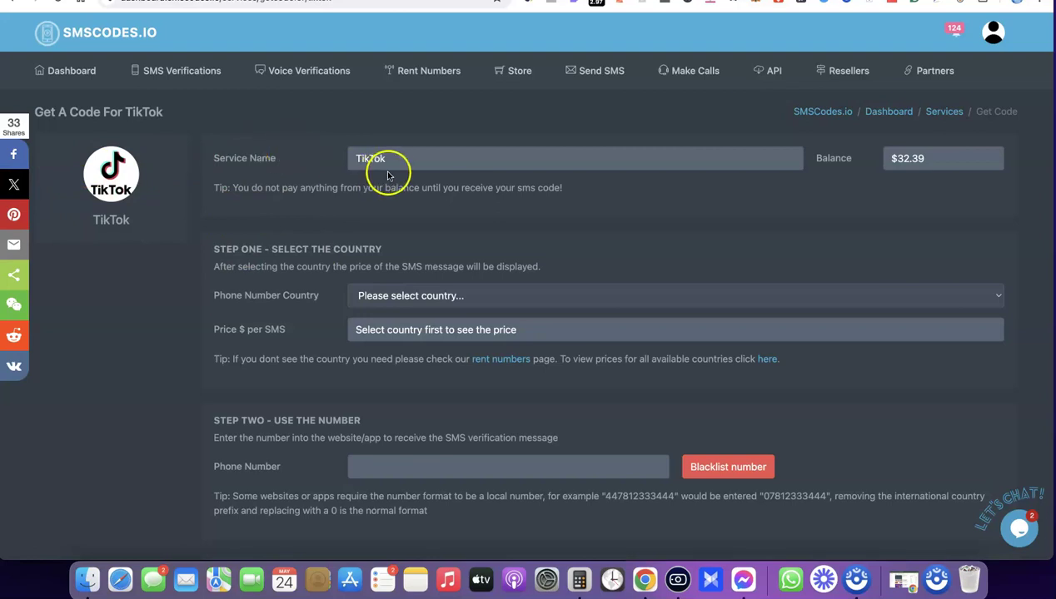
scroll(408, 275, down, 1)
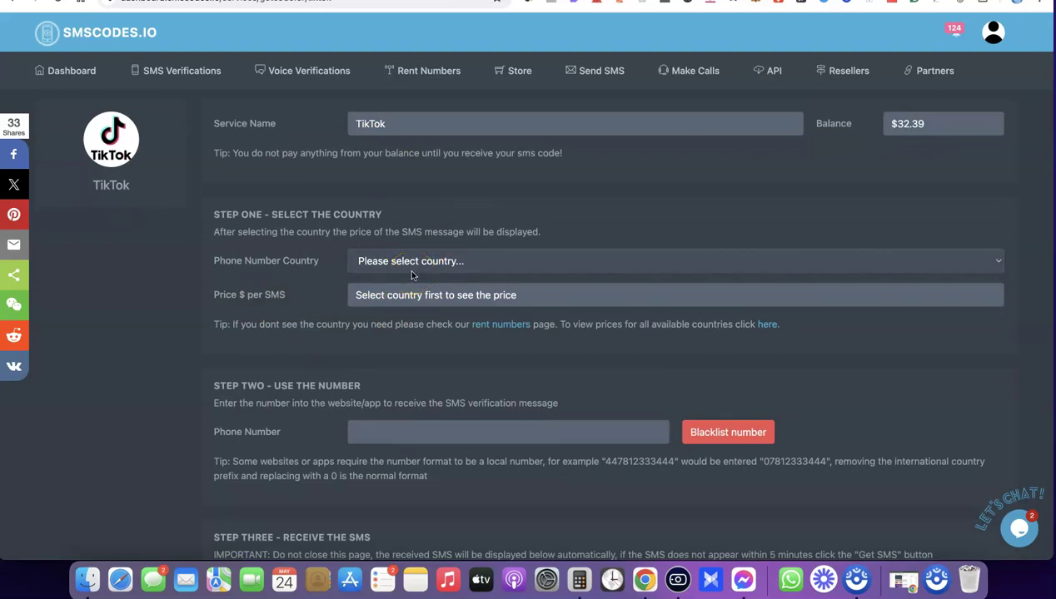
click(993, 259)
scroll(509, 289, down, 10)
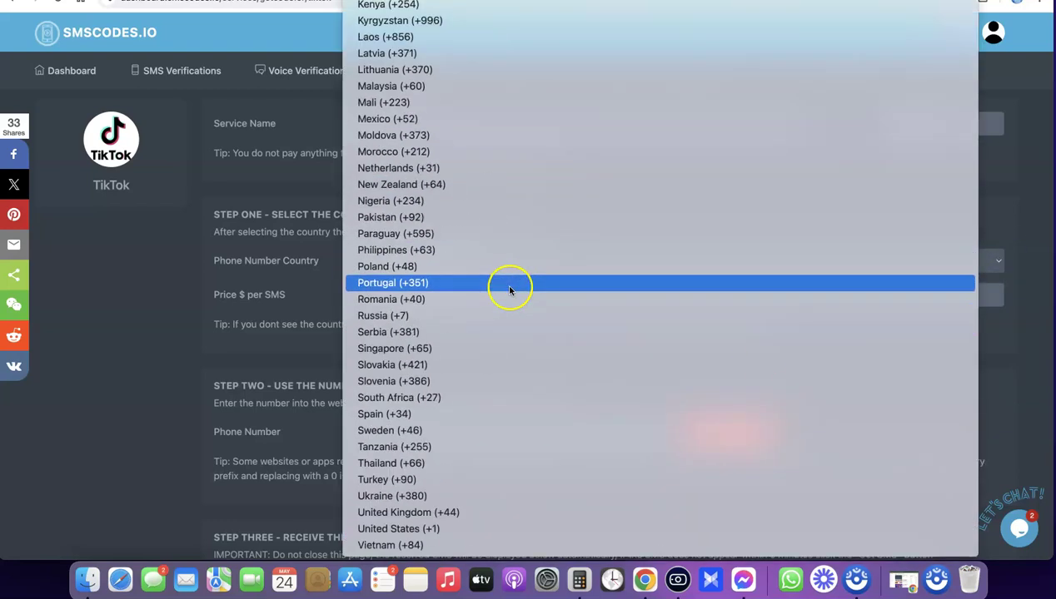
- Choose United States (+1) at $2.17 per SMS, select the assigned number, and scroll to the SMS timer
click(404, 531)
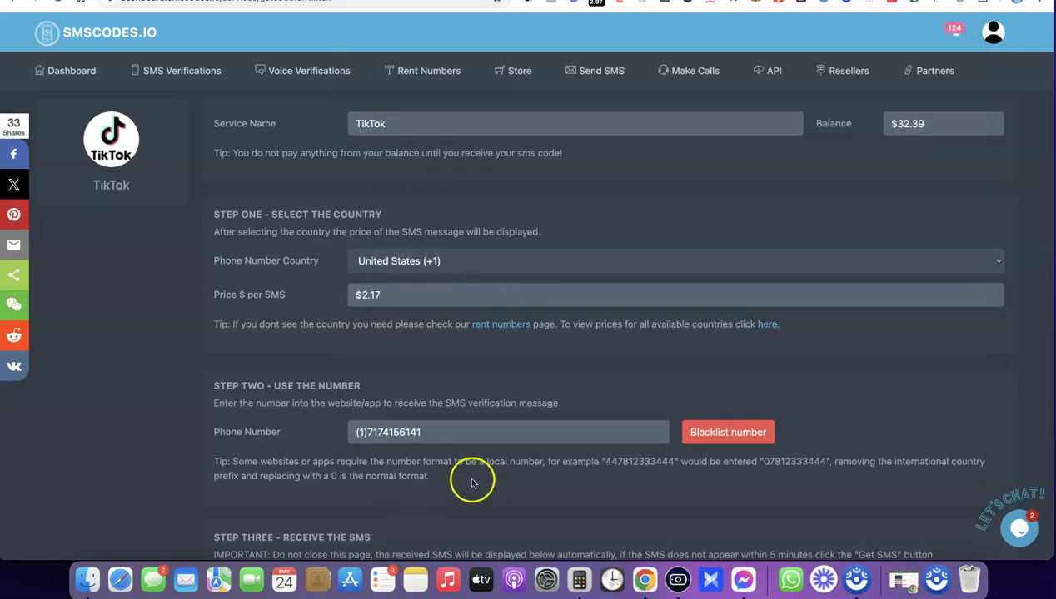
drag(347, 440, 426, 433)
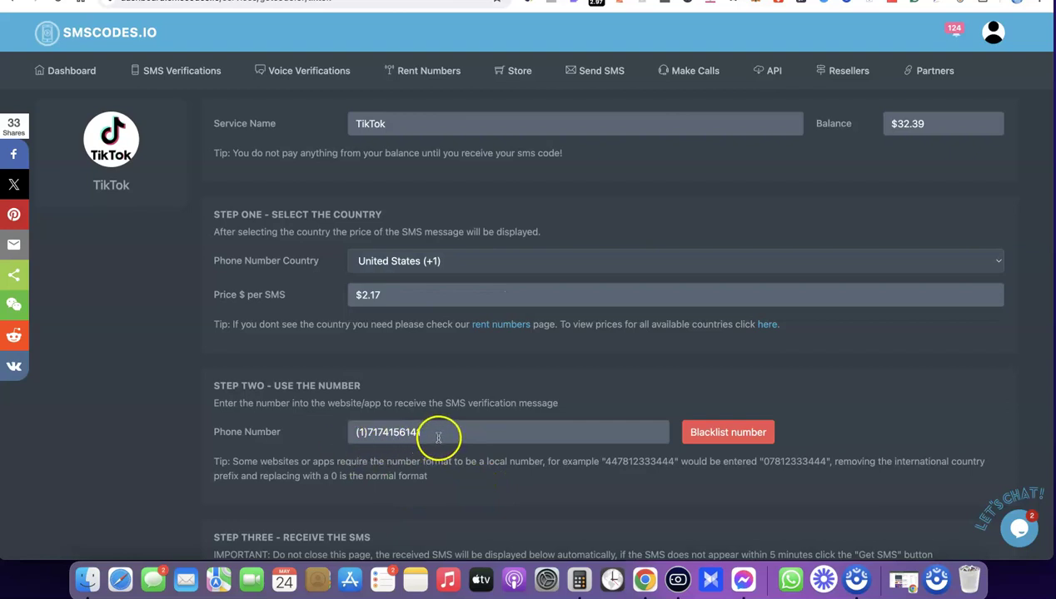
scroll(443, 437, down, 1)
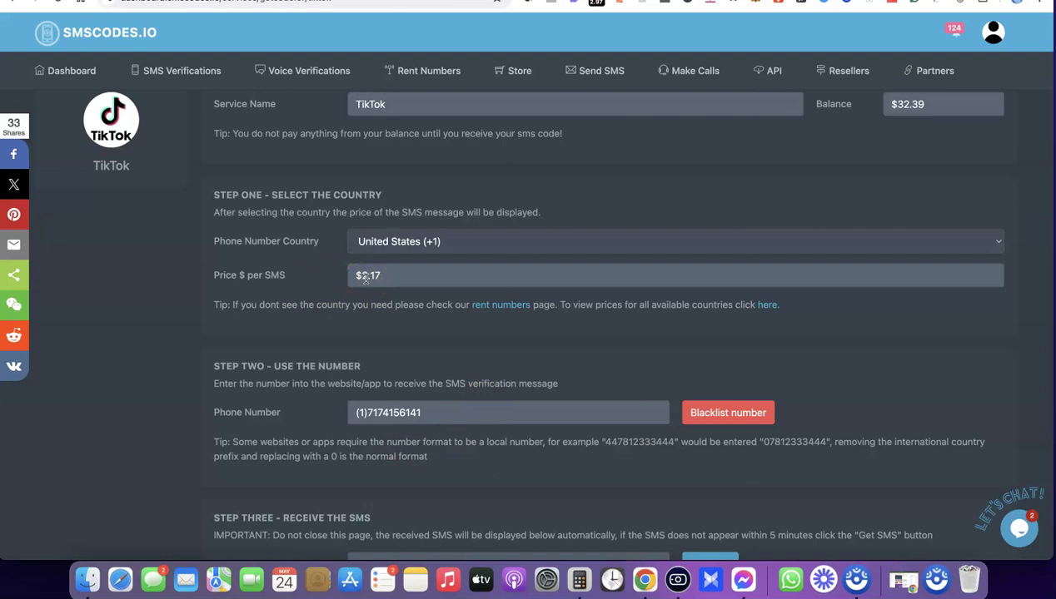
scroll(416, 403, down, 3)
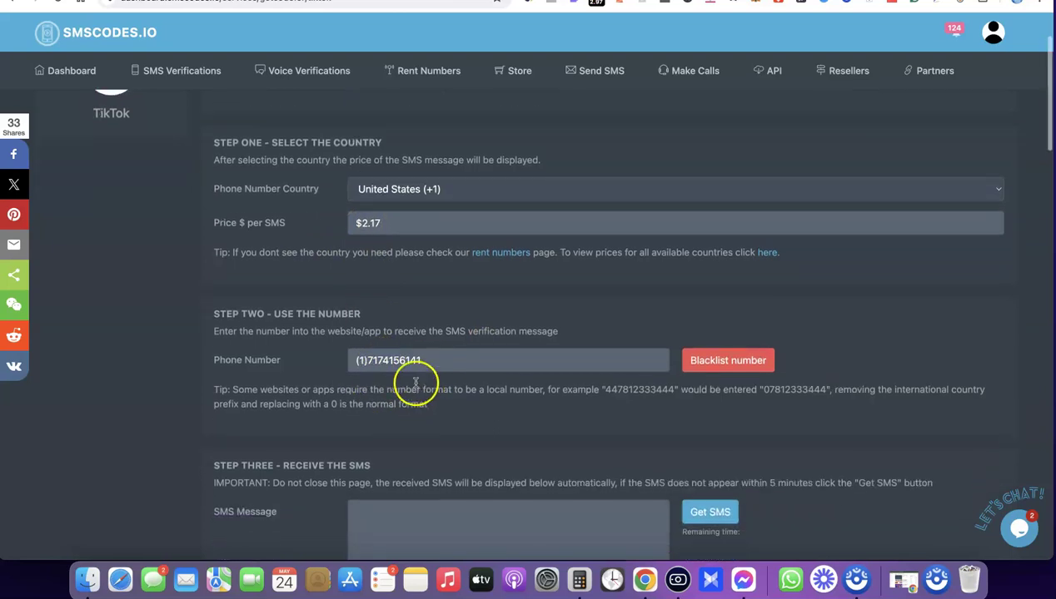
scroll(492, 362, down, 3)
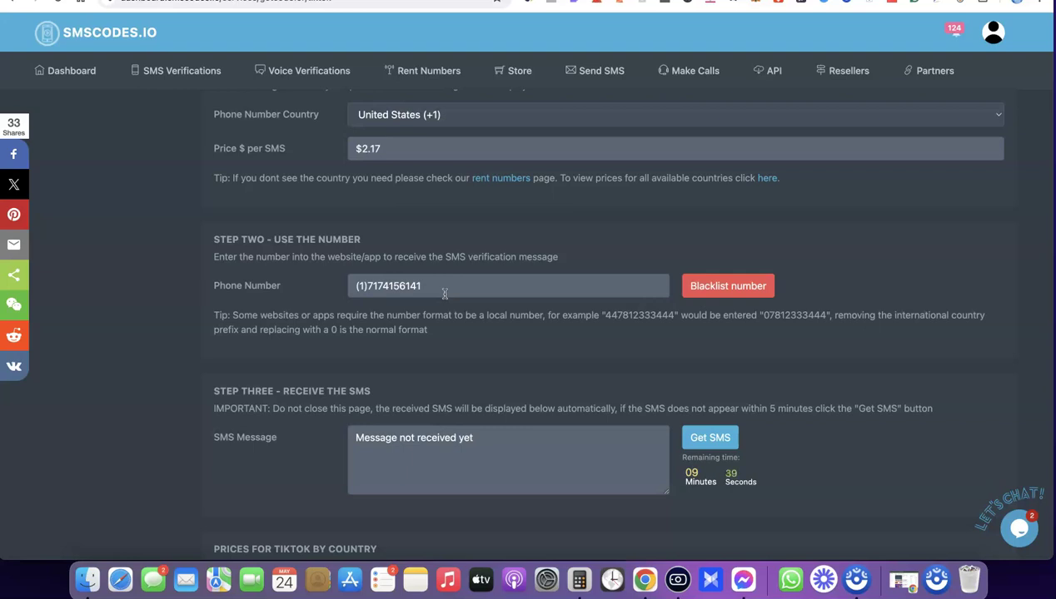
- Review the TikTok country price list, then return to the top of the Get Code page
click(471, 443)
scroll(471, 451, down, 2)
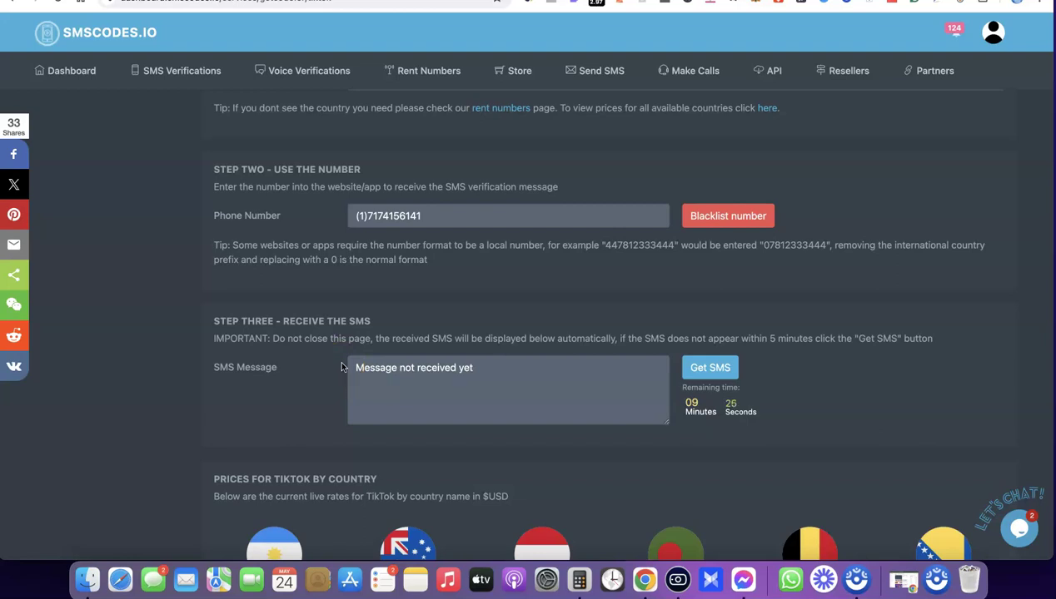
scroll(341, 367, up, 5)
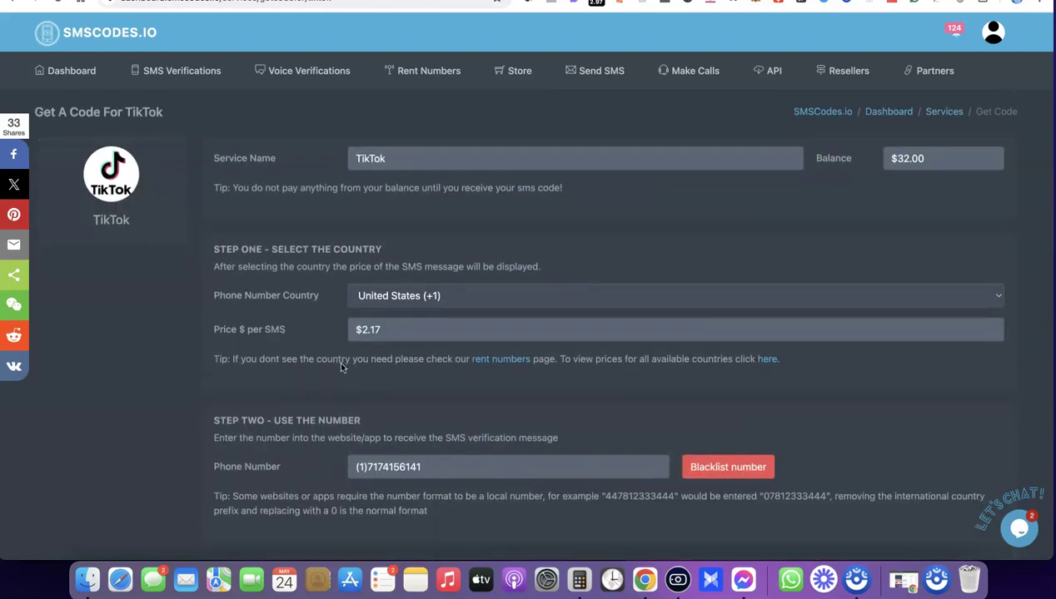